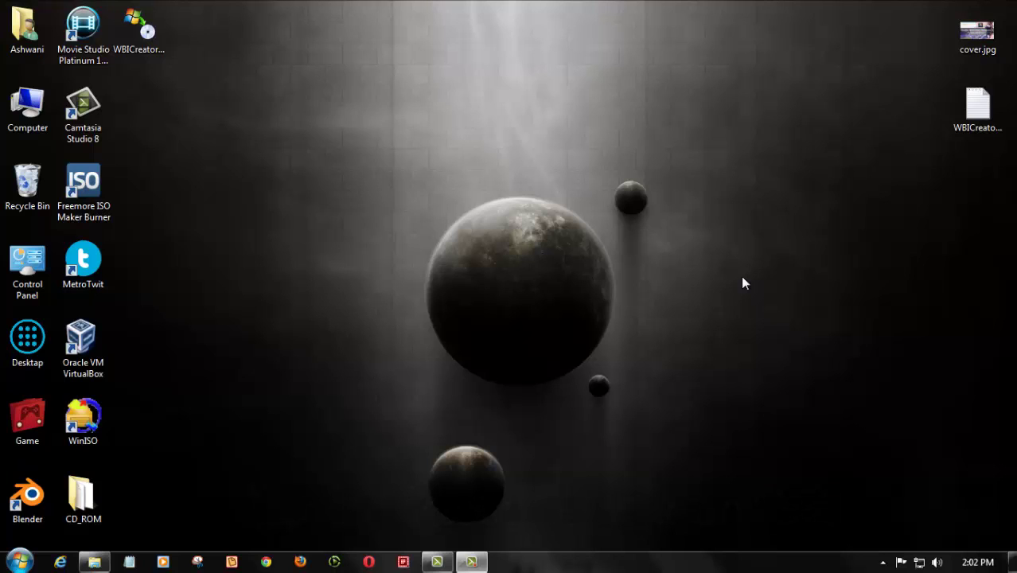
# - Review the Windows setup files in the CD_ROM folder and put its window away
pyautogui.click(83, 563)
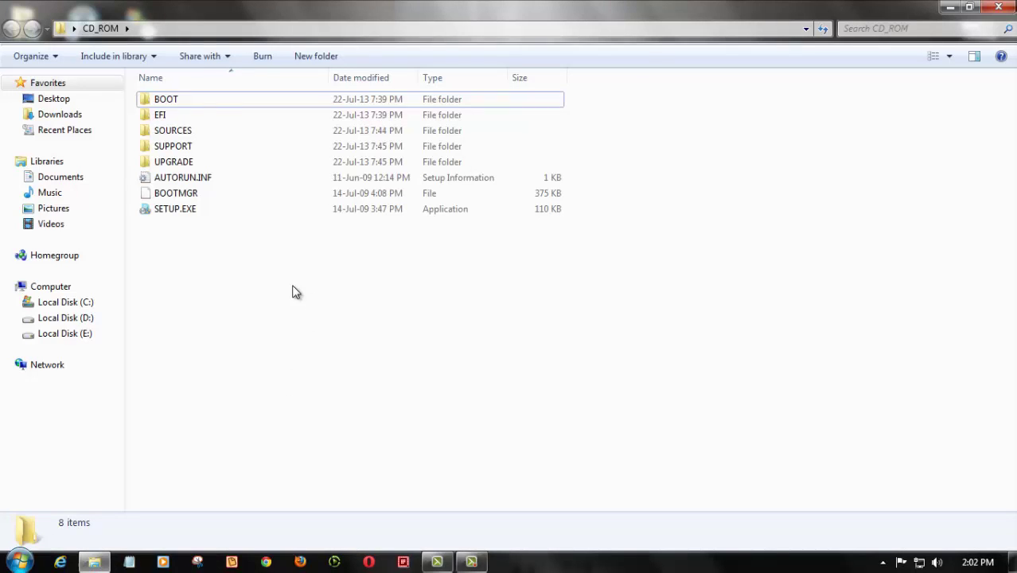
pyautogui.moveTo(282, 328); pyautogui.dragTo(756, 89)
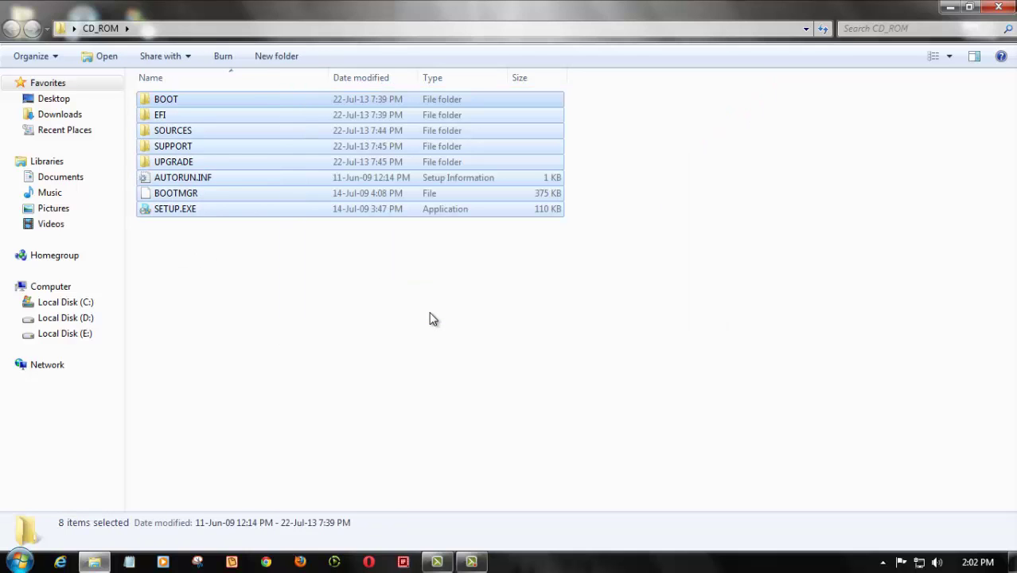
pyautogui.click(950, 8)
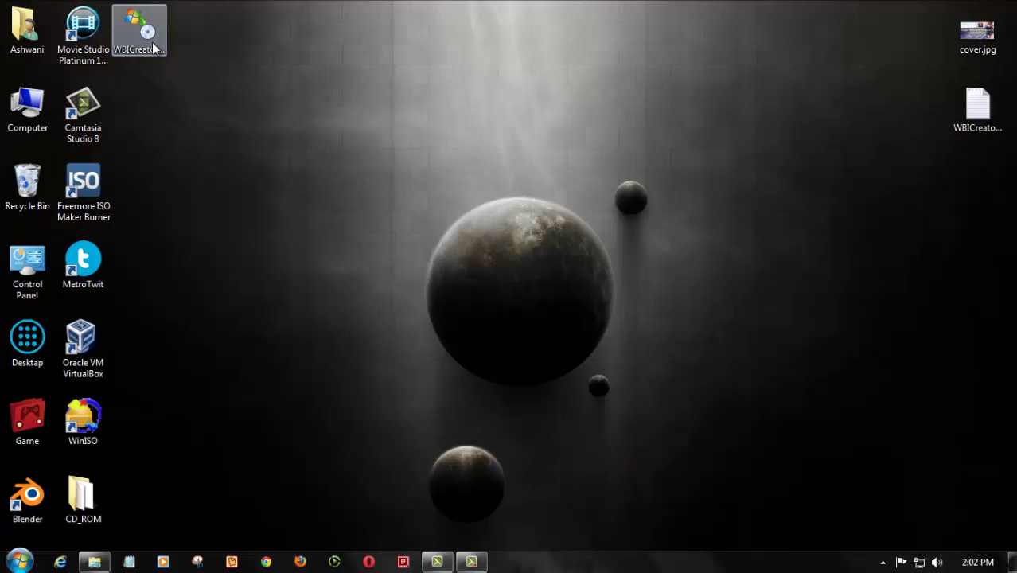
# - Launch WBICreator, allow its internet connection through the firewall and proceed to the image settings
pyautogui.doubleClick(152, 42)
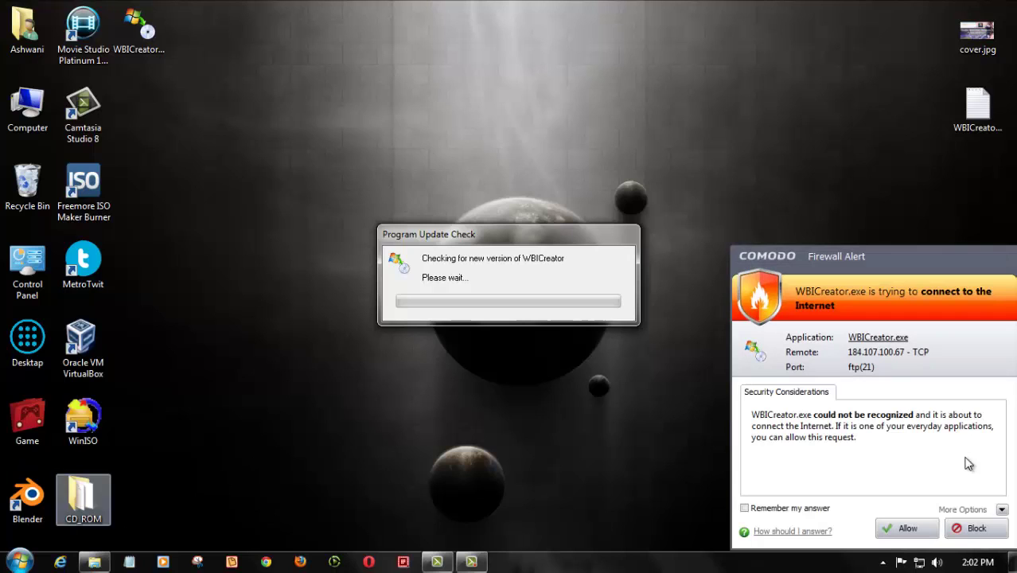
pyautogui.click(907, 529)
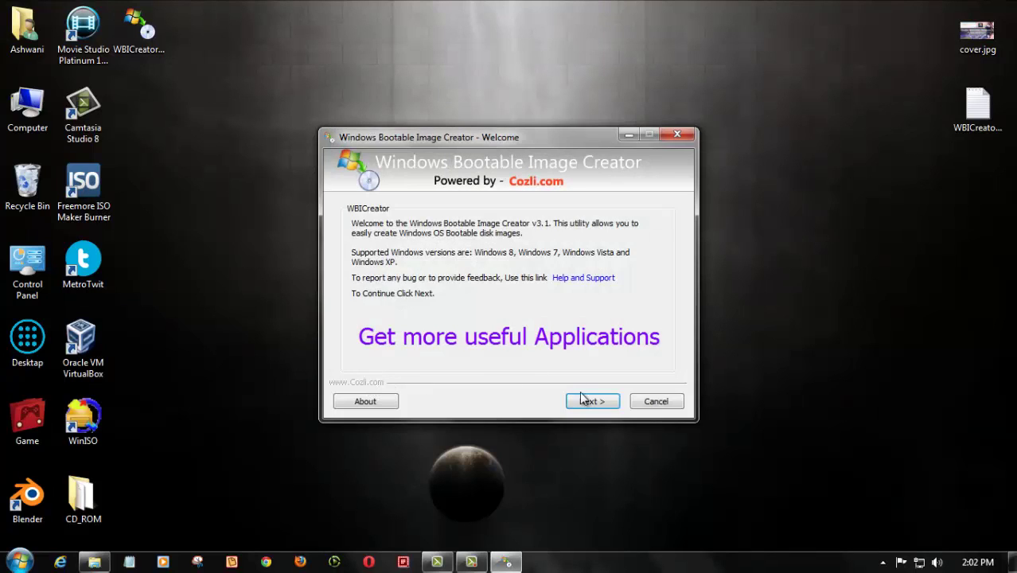
pyautogui.click(590, 401)
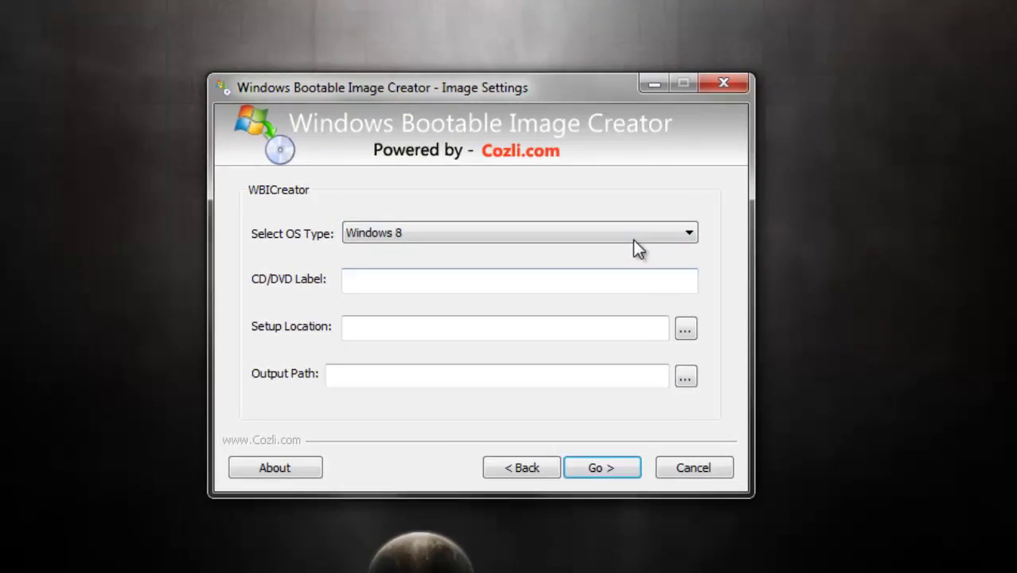
# - Set the OS type to Windows 7 and the CD/DVD label to "win7 Boot"
pyautogui.click(635, 240)
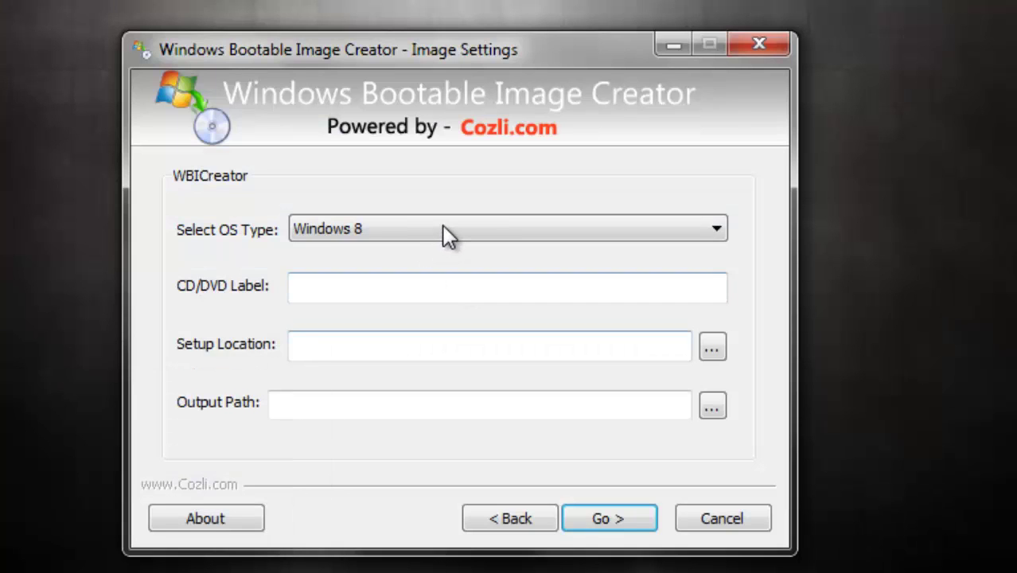
pyautogui.click(443, 228)
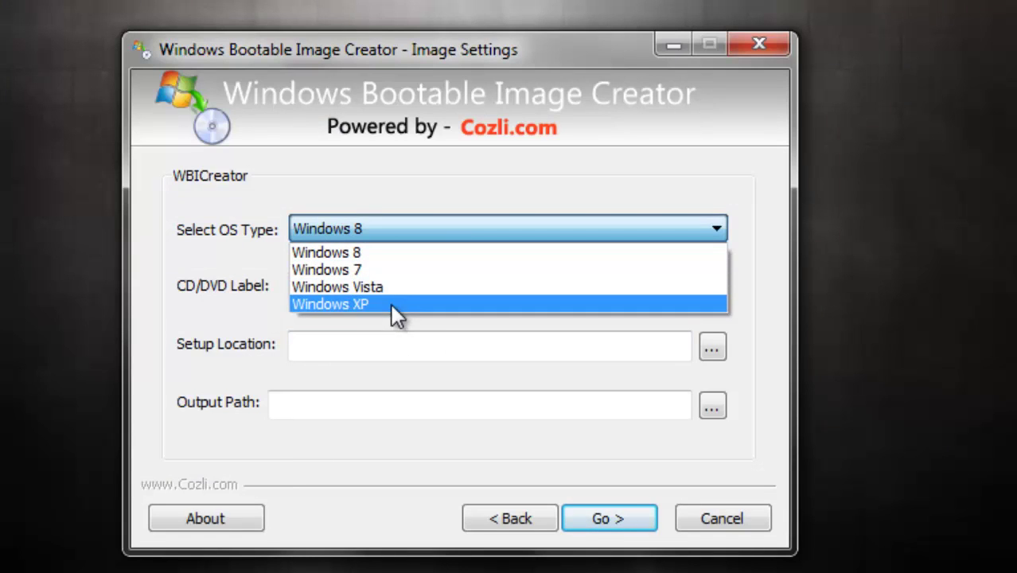
pyautogui.click(391, 277)
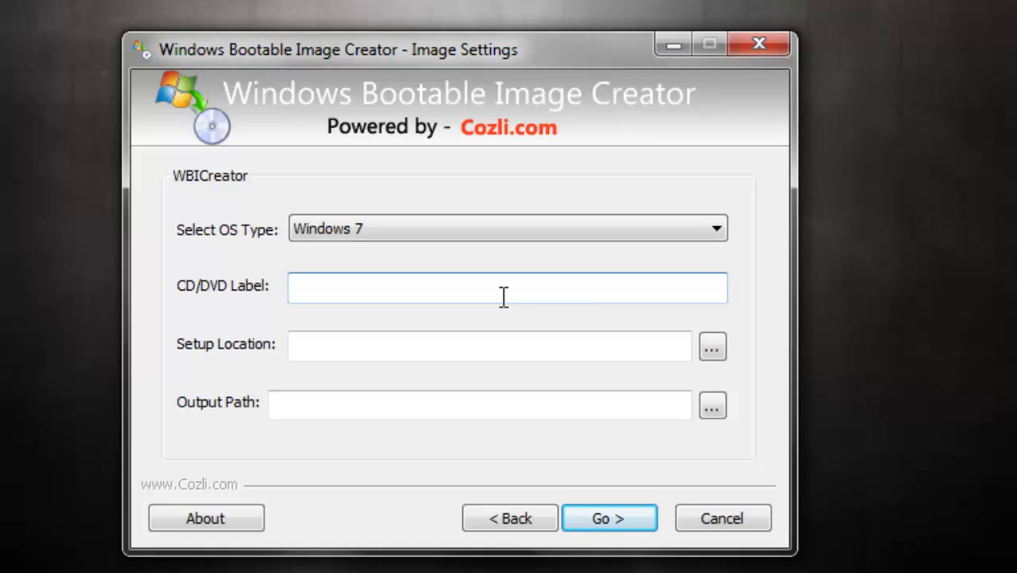
pyautogui.write('win7 Boot')
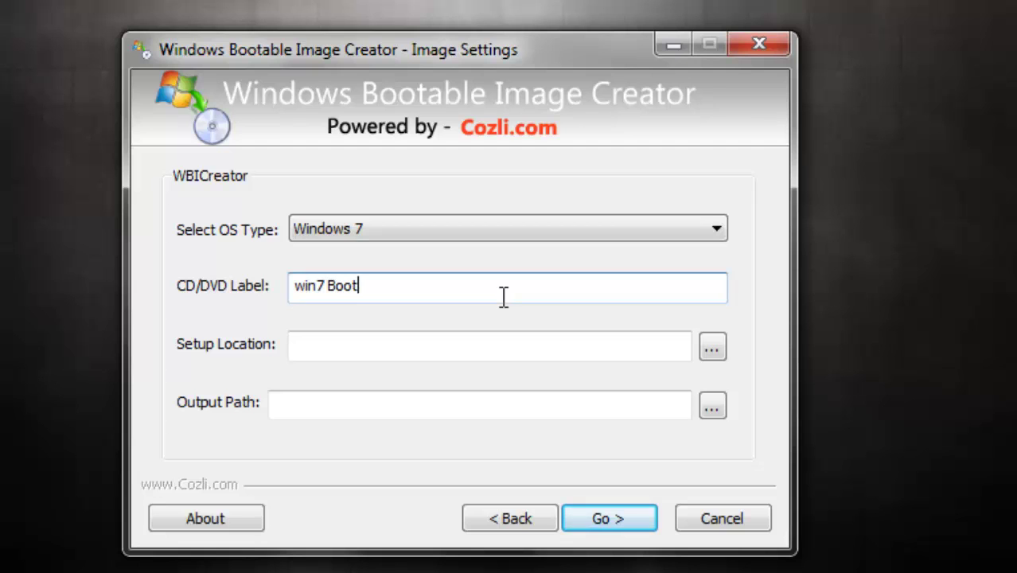
# - Choose the CD_ROM folder on the Desktop as the setup location
pyautogui.click(713, 348)
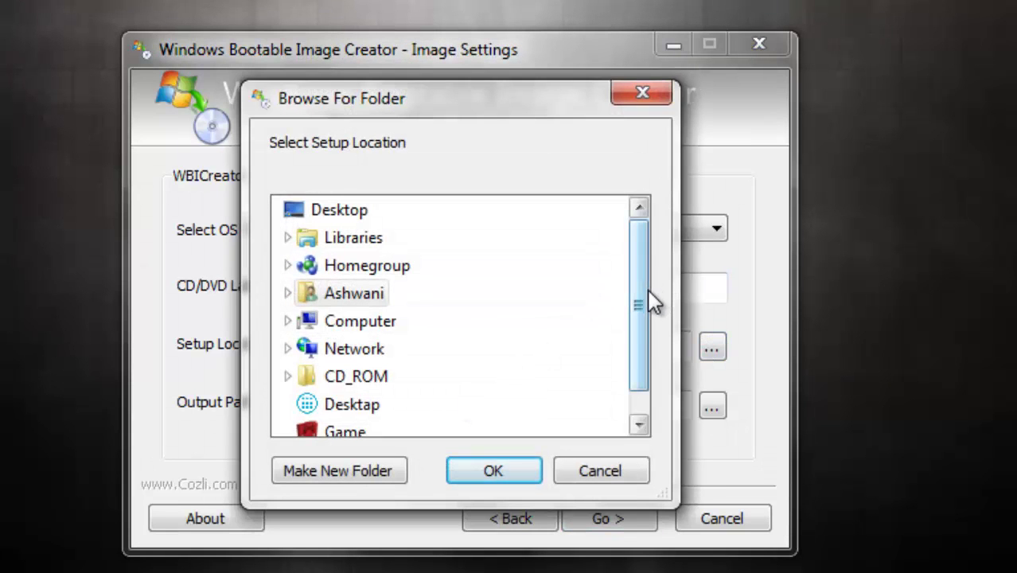
pyautogui.moveTo(640, 297); pyautogui.dragTo(644, 382)
pyautogui.click(377, 351)
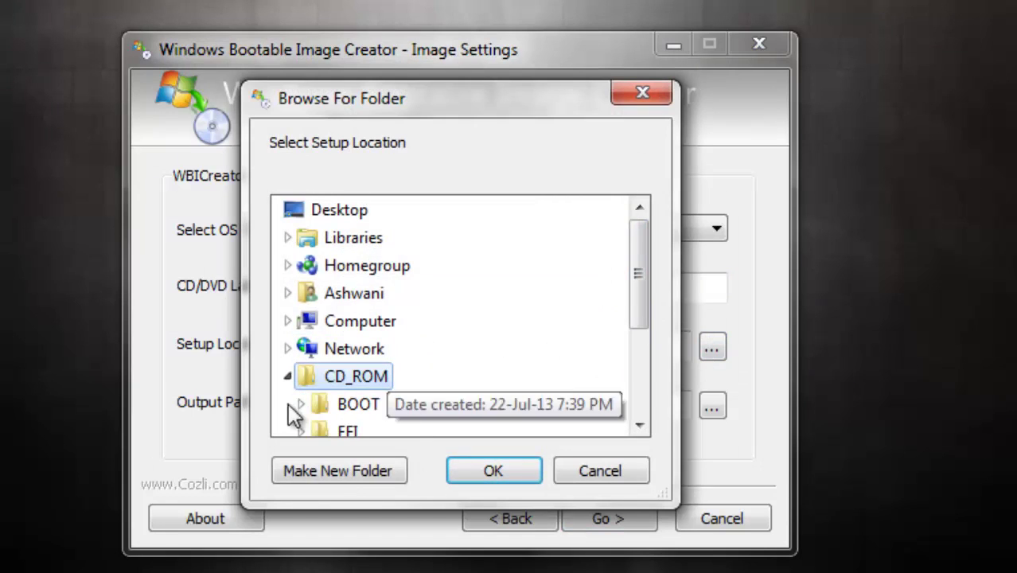
pyautogui.click(516, 477)
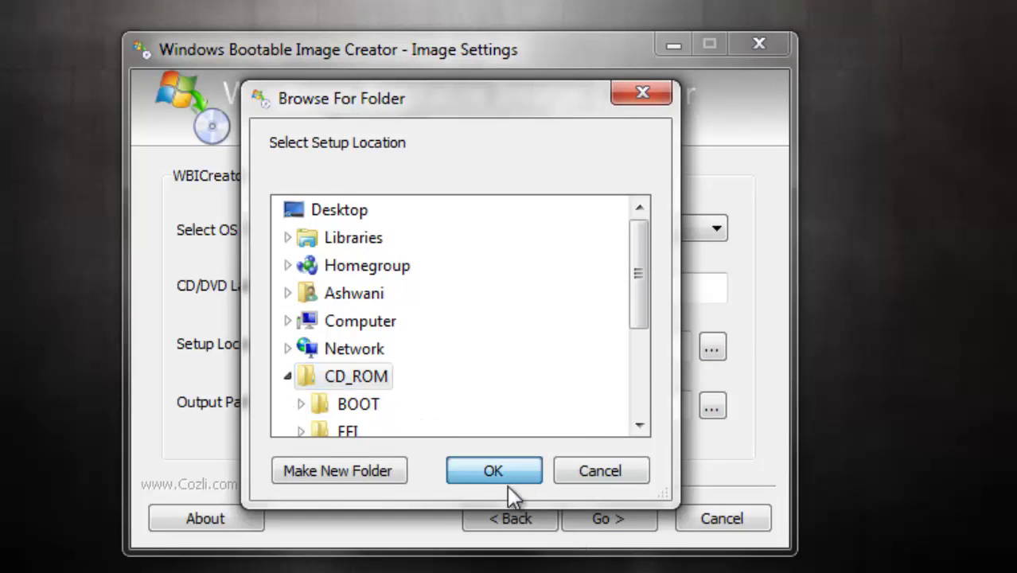
# - Set the output path to the Desktop and create the bootable image, closing the creator when it finishes
pyautogui.click(712, 408)
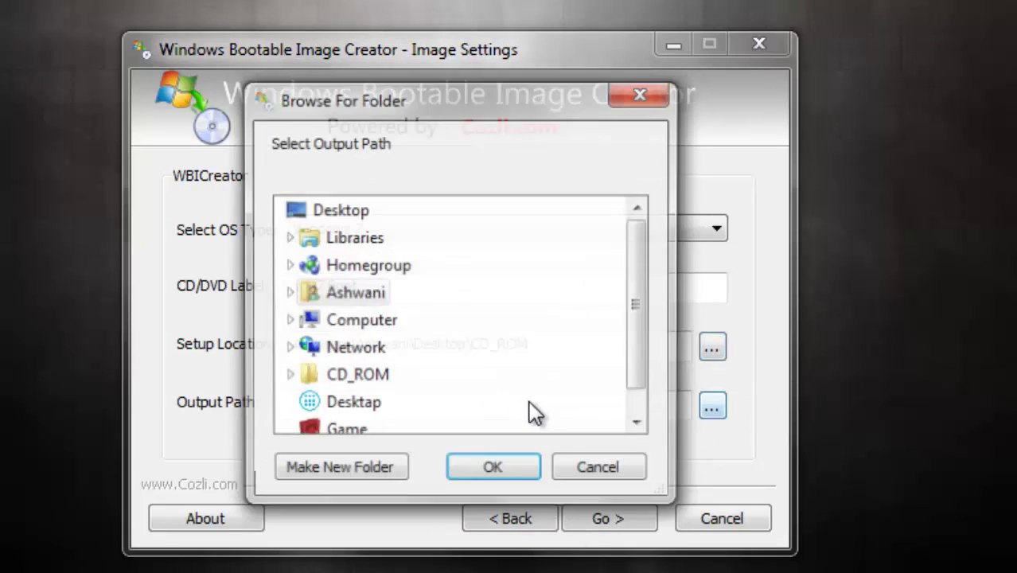
pyautogui.moveTo(637, 331); pyautogui.dragTo(644, 338)
pyautogui.scroll(1, 648, 350)
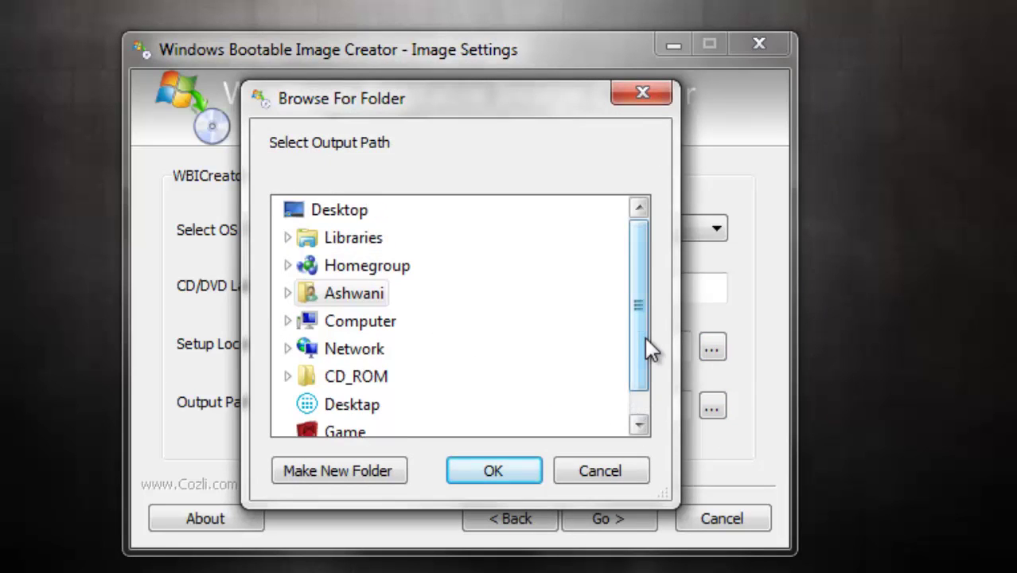
pyautogui.click(383, 212)
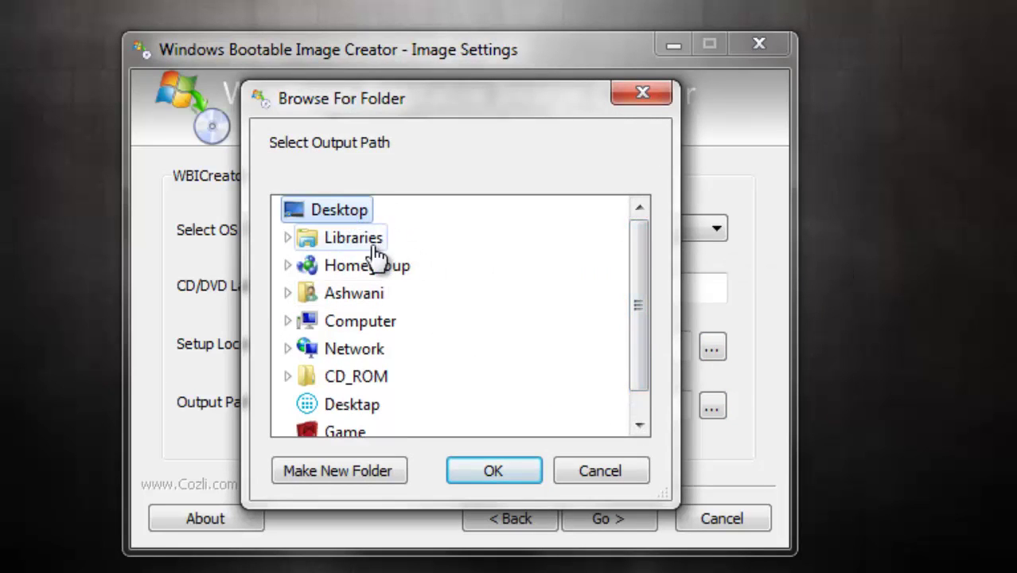
pyautogui.click(515, 472)
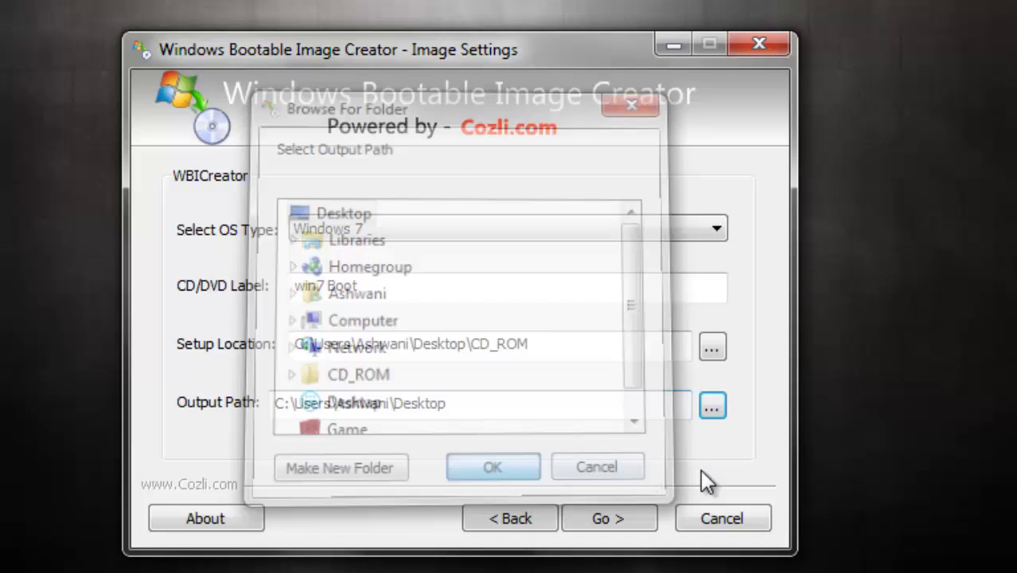
pyautogui.click(622, 514)
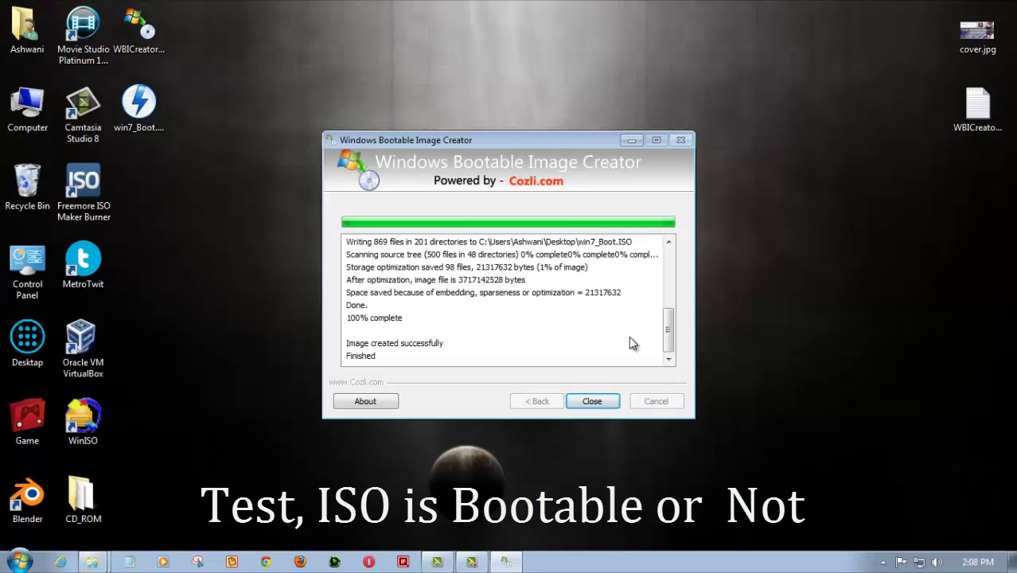
pyautogui.click(606, 402)
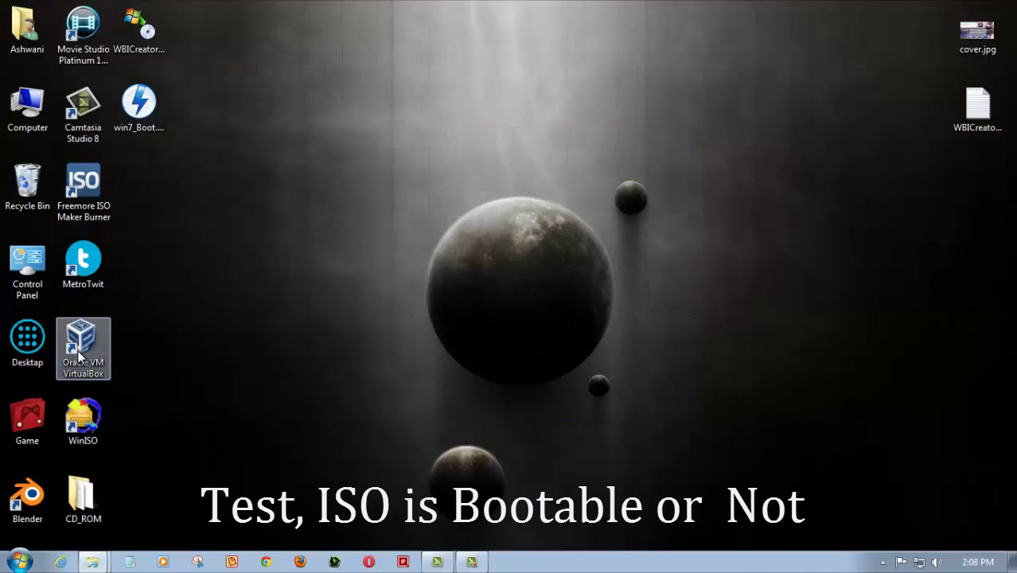
# - Switch to Oracle VM VirtualBox, ignore the inaccessible media warning and open the Win 7 machine's storage settings
pyautogui.doubleClick(77, 362)
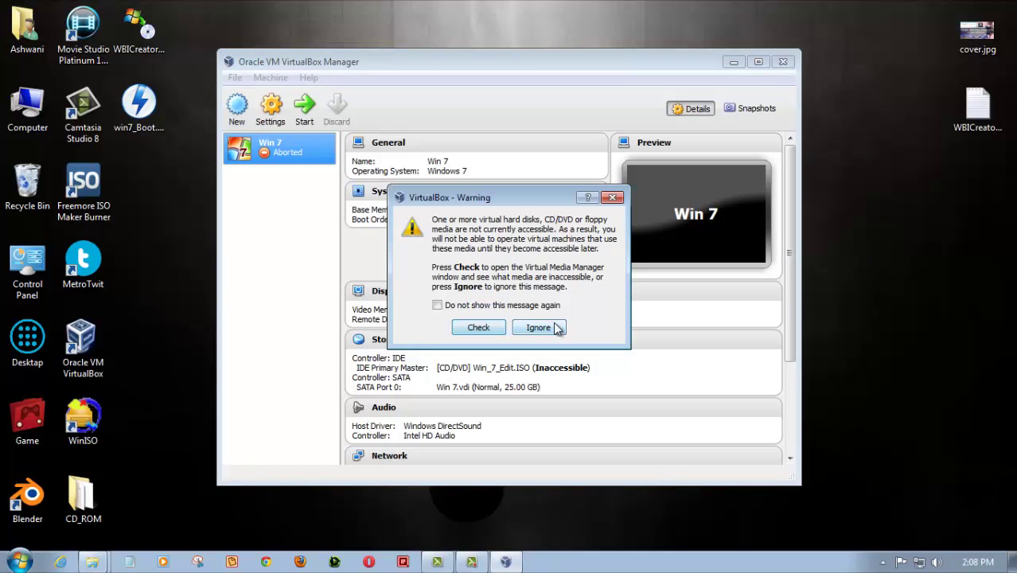
pyautogui.click(538, 327)
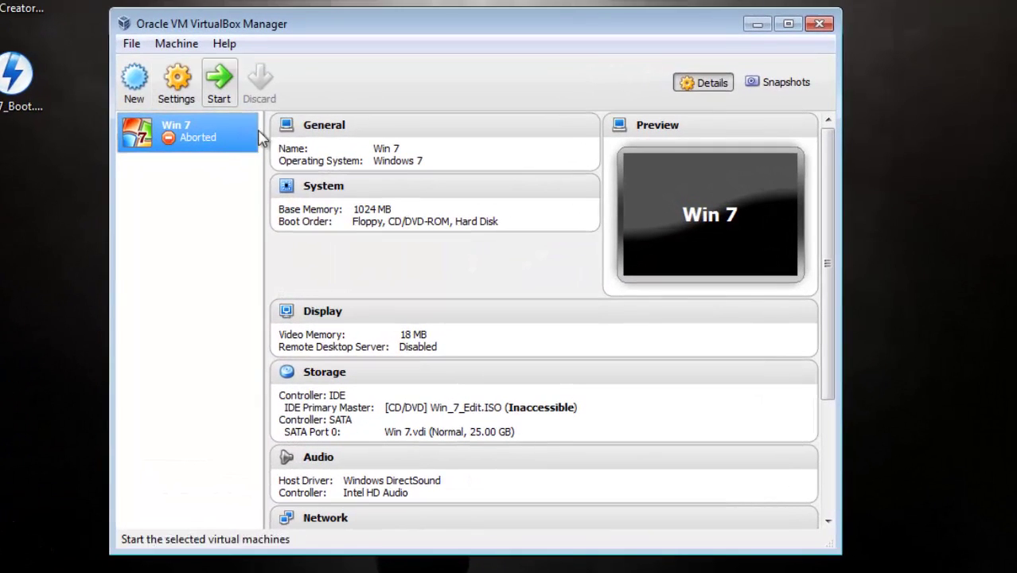
pyautogui.click(175, 78)
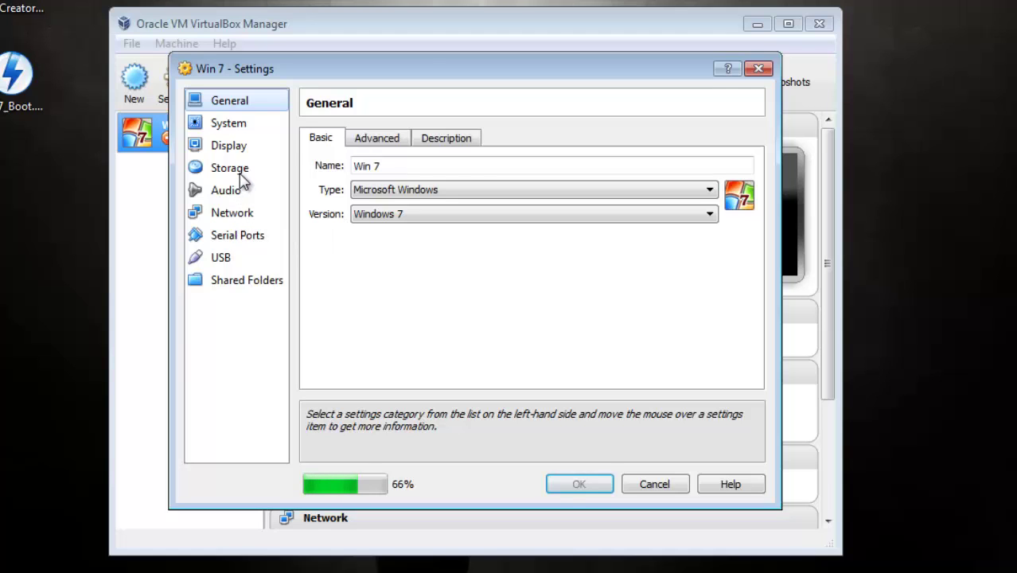
pyautogui.click(242, 175)
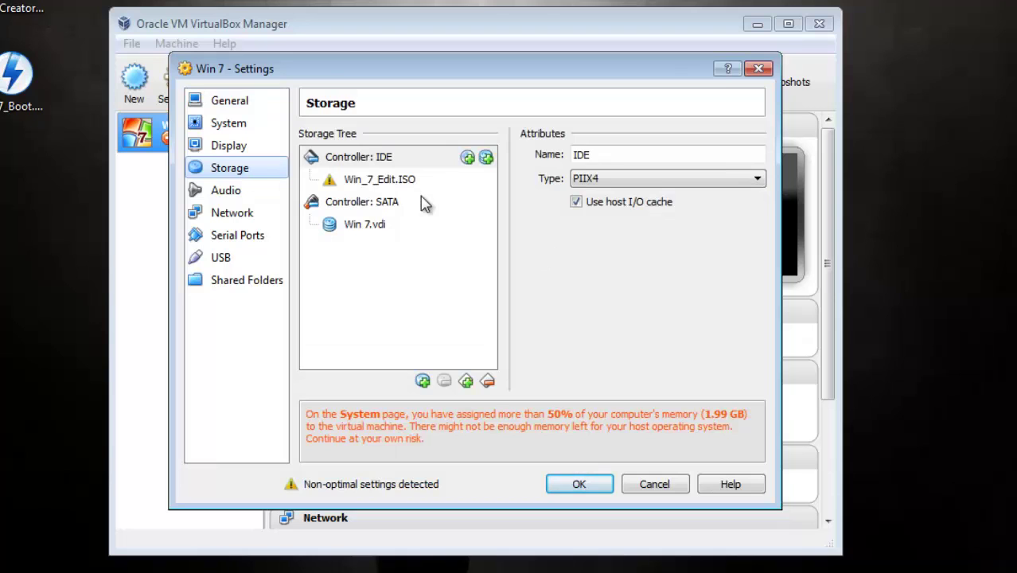
# - Remove the CD/DVD device holding Win_7_Edit.ISO from the IDE controller
pyautogui.click(442, 180)
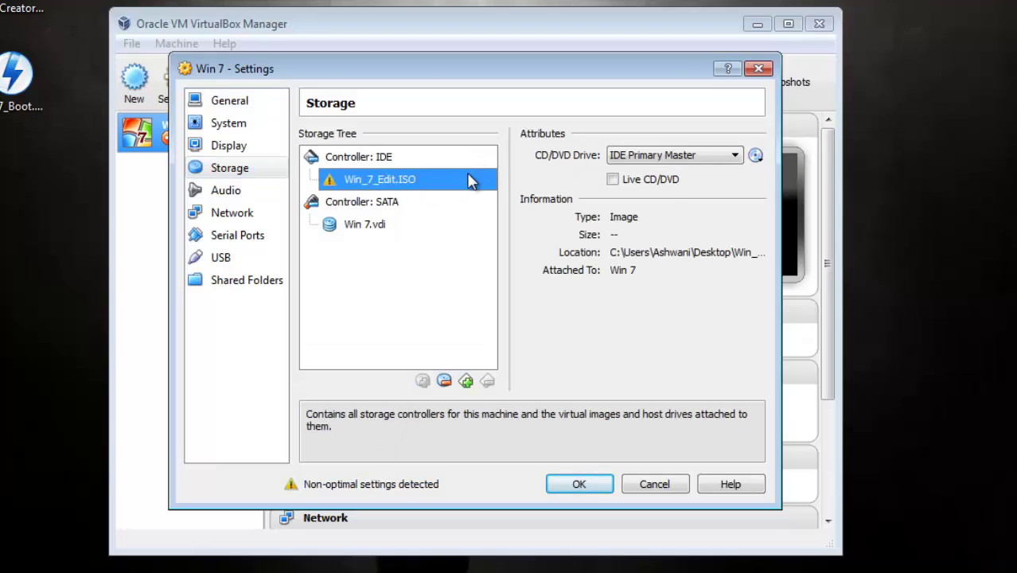
pyautogui.rightClick(469, 182)
pyautogui.click(530, 188)
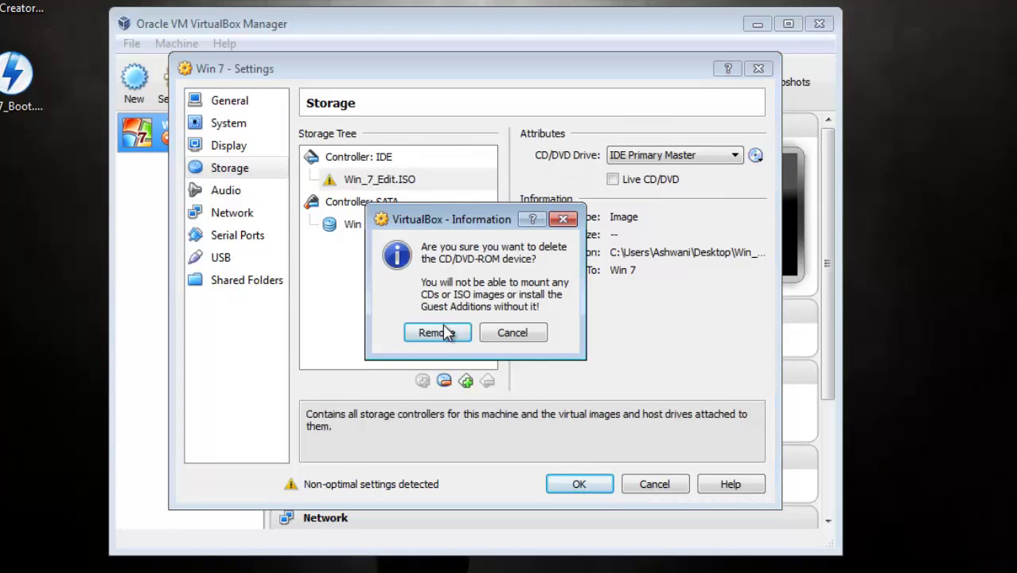
pyautogui.click(446, 332)
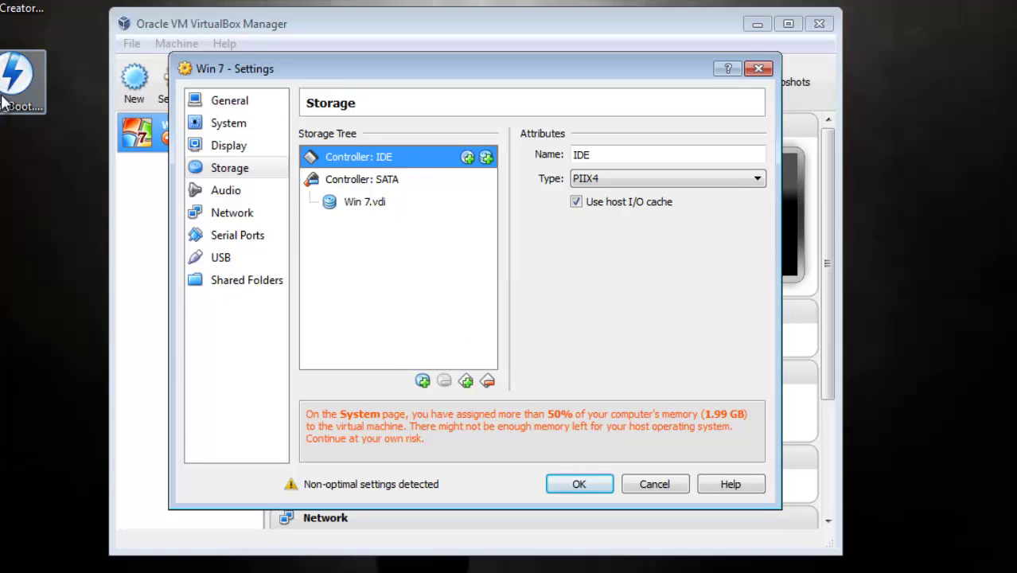
# - Add a CD/DVD drive with the win7_Boot.ISO image to the IDE controller and save the machine settings
pyautogui.click(468, 159)
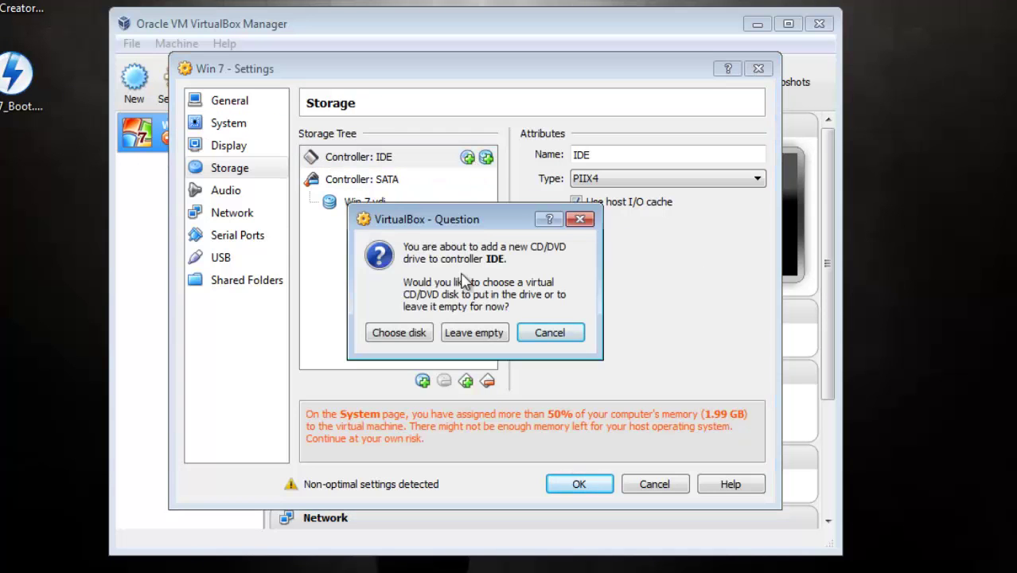
pyautogui.click(406, 332)
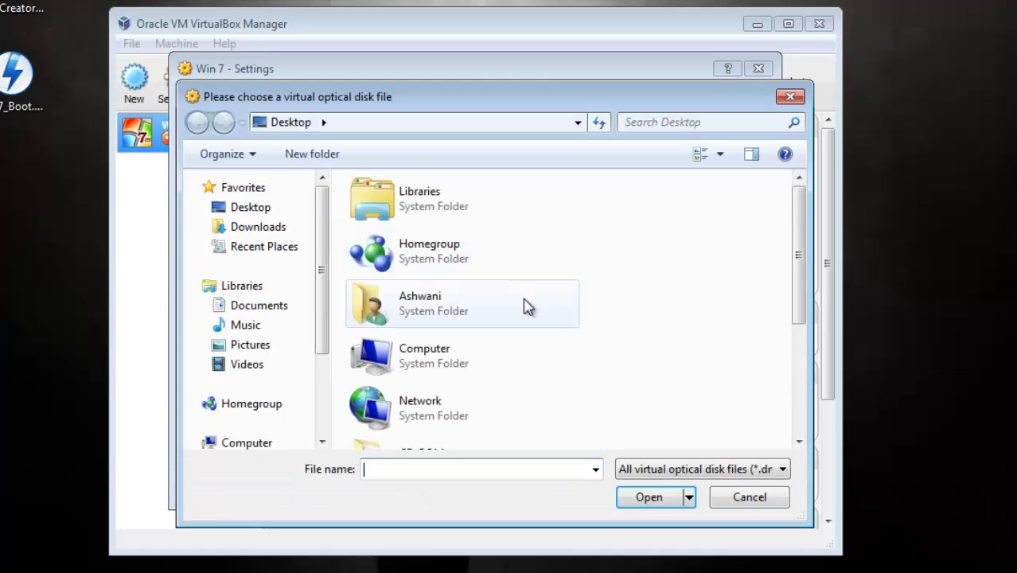
pyautogui.scroll(-3, 528, 307)
pyautogui.click(422, 441)
pyautogui.click(629, 497)
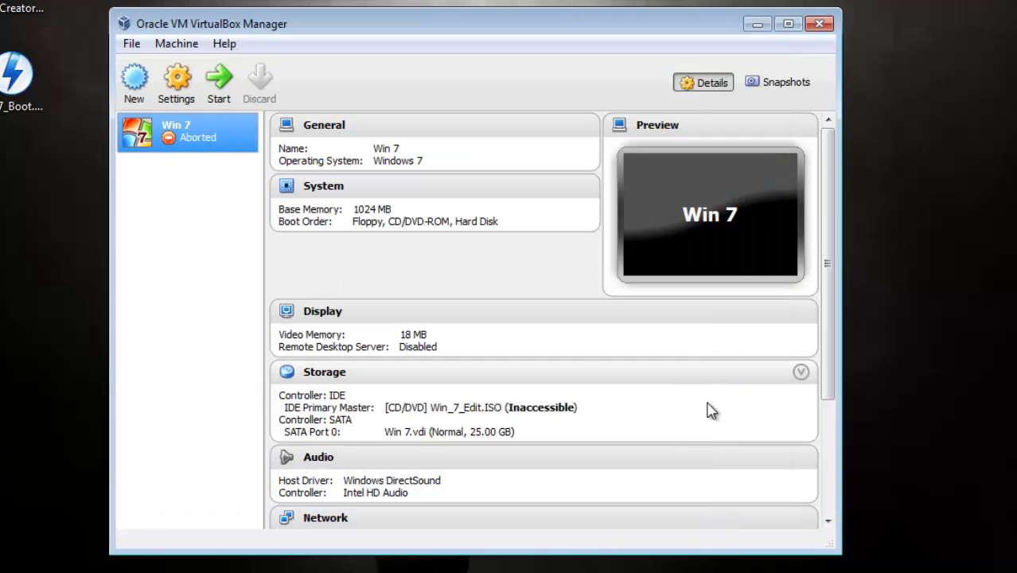
# - Start the Win 7 virtual machine to test booting from the ISO, dismiss the color mode message and minimize the windows
pyautogui.click(221, 83)
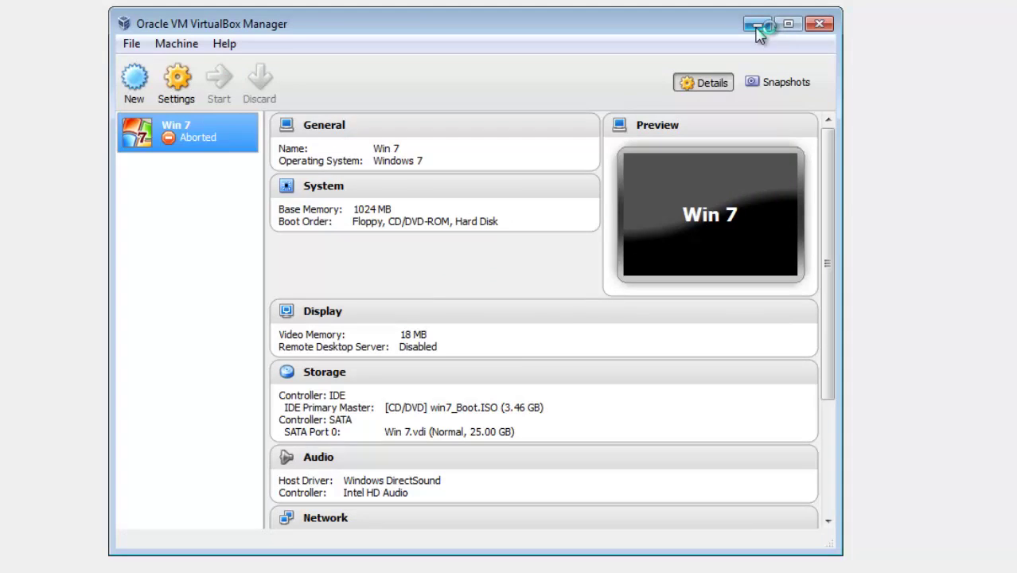
pyautogui.click(757, 27)
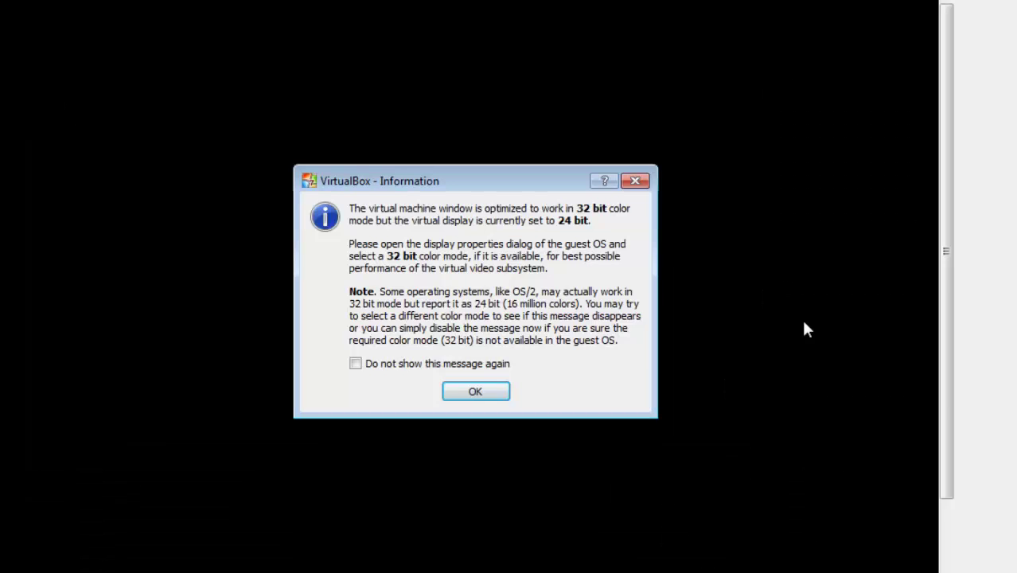
pyautogui.click(472, 408)
pyautogui.click(485, 476)
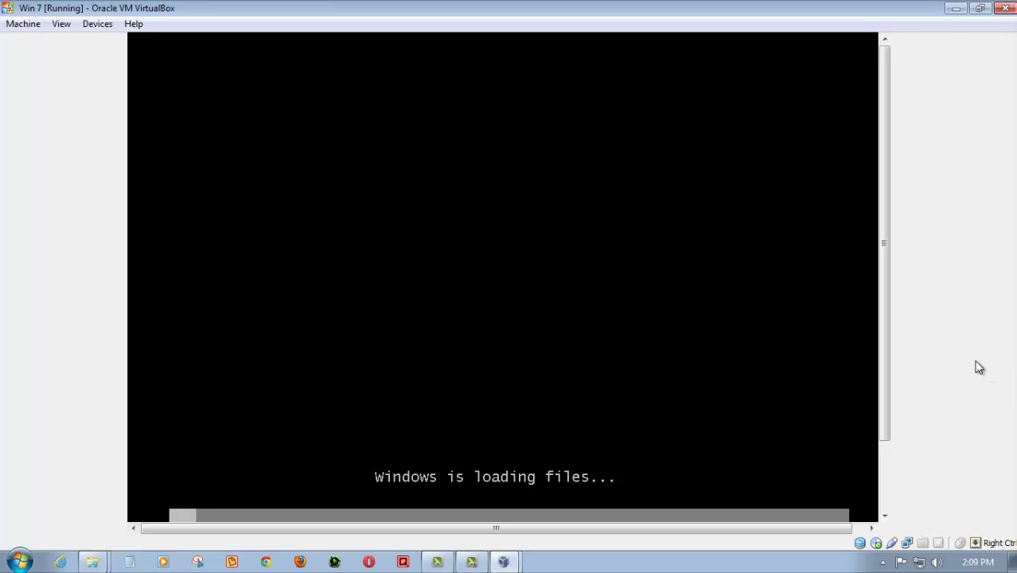
pyautogui.moveTo(885, 386); pyautogui.dragTo(884, 504)
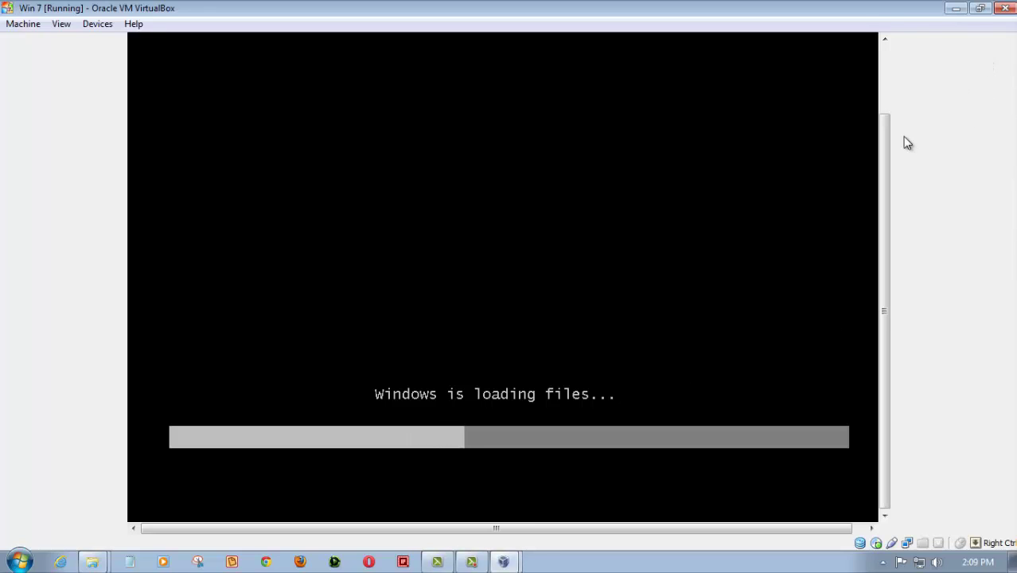
pyautogui.click(956, 8)
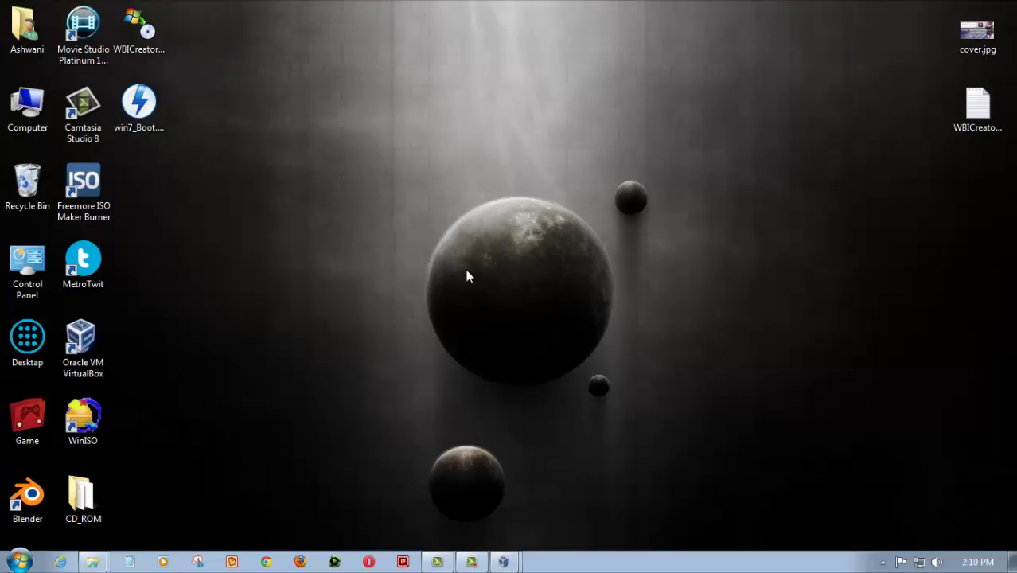